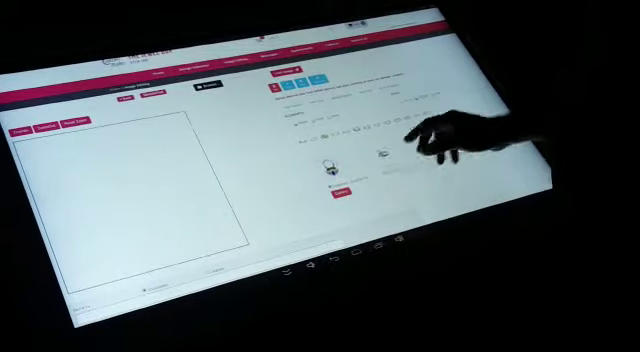
Place the diamond-set open band and filter the element list to head settings
click(403, 121)
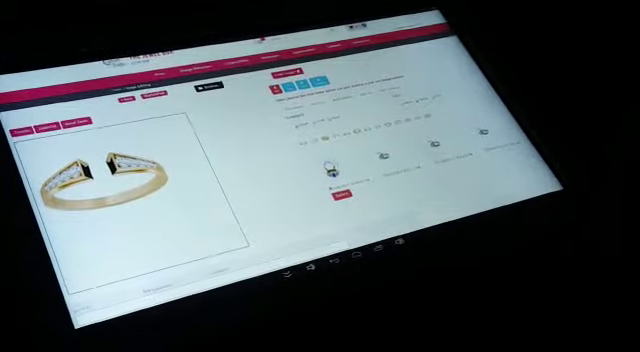
click(328, 118)
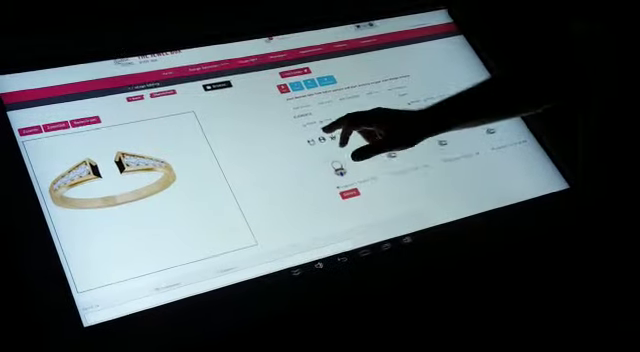
Add the round white-gold bezel head and fit it onto the top of the band
click(333, 134)
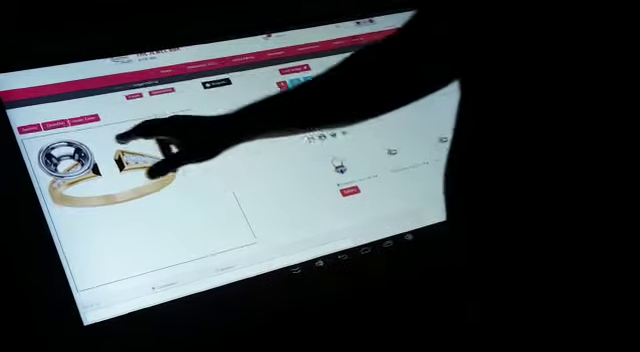
drag(70, 158, 185, 195)
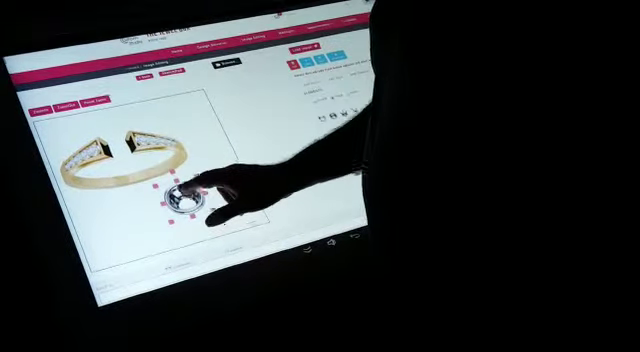
drag(180, 195, 125, 148)
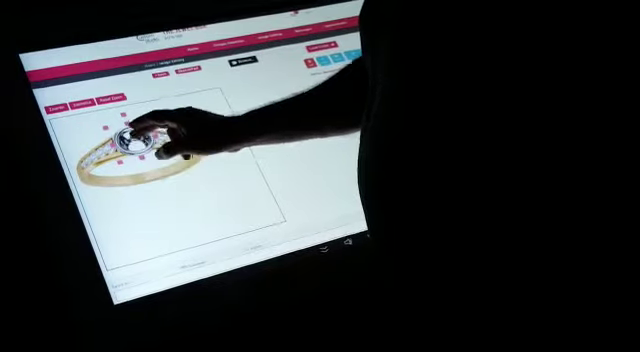
click(128, 137)
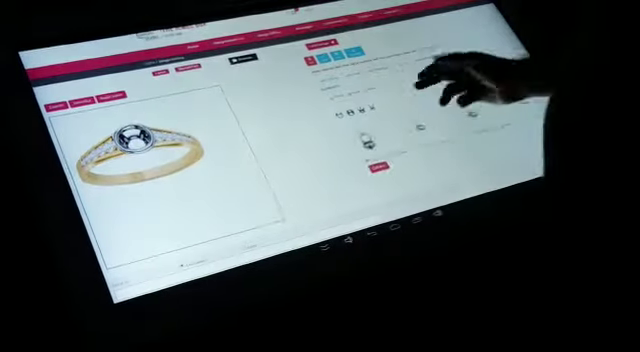
Add a round white diamond, move it into the bezel head and enlarge it to fill it
click(340, 75)
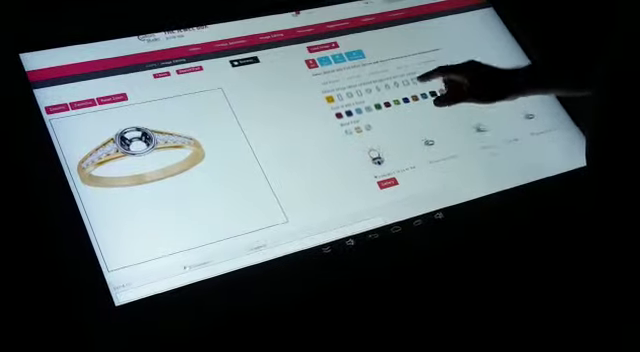
click(415, 85)
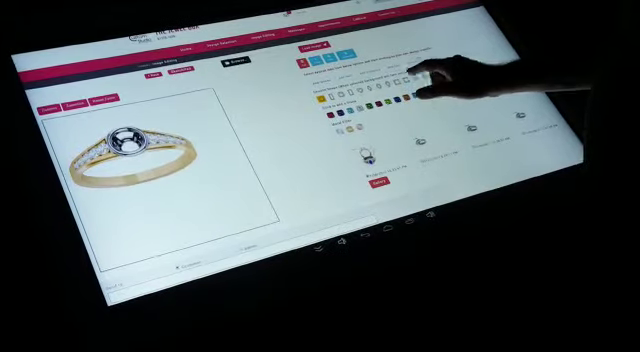
click(414, 82)
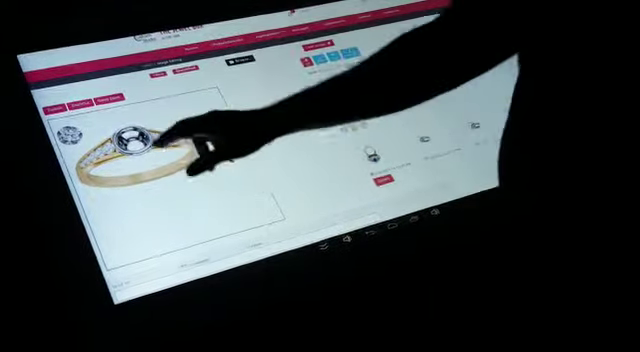
mouse_move(68, 135)
mouse_down()
mouse_move(182, 185)
mouse_move(214, 157)
mouse_up()
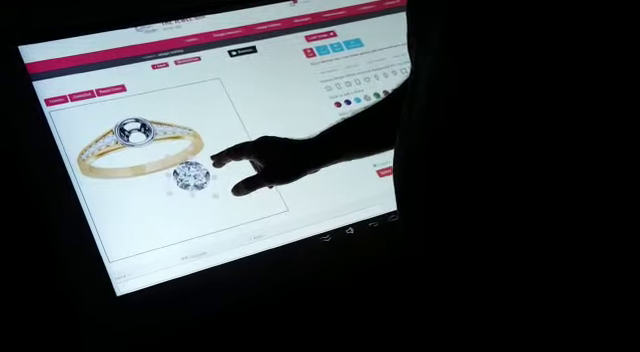
drag(192, 176, 138, 130)
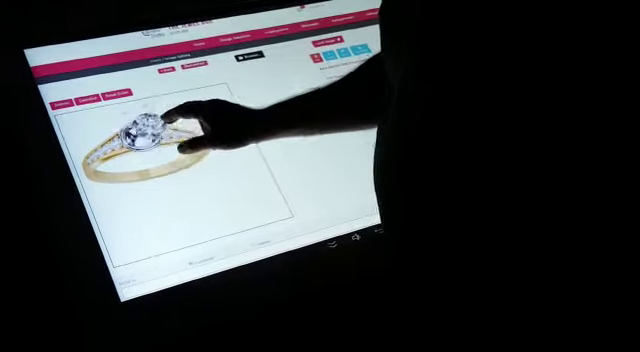
drag(165, 113, 178, 97)
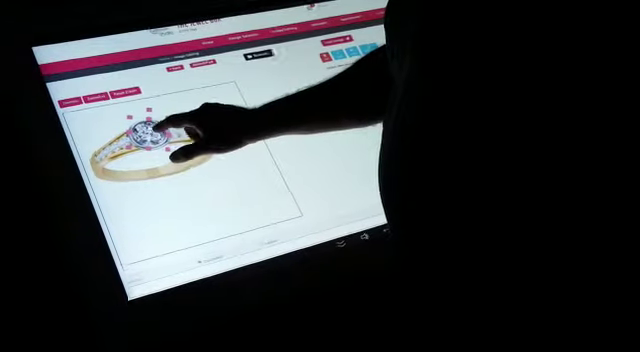
click(185, 130)
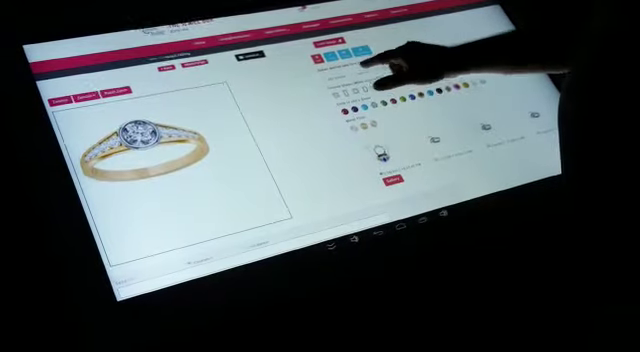
Show the round outline shape choices in the options panel
click(345, 52)
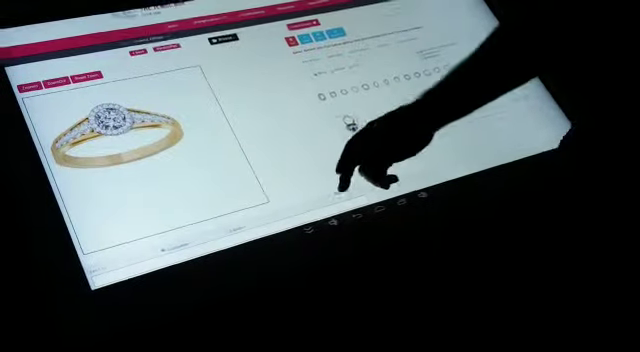
Select the ring on the canvas and switch the options panel to another component category
drag(143, 107, 175, 175)
click(172, 177)
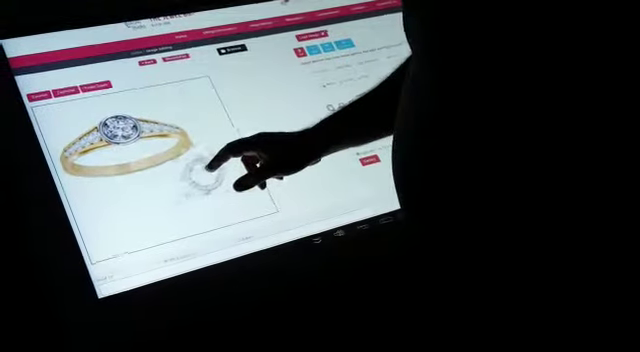
click(310, 60)
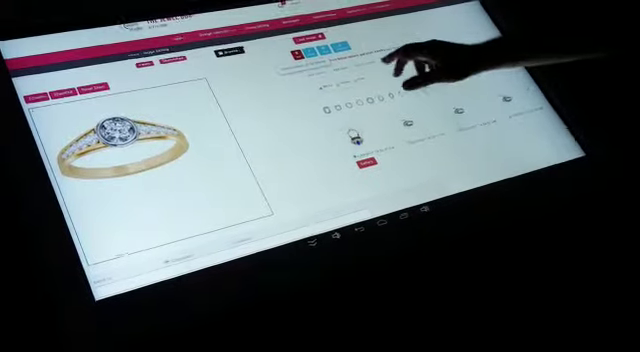
click(395, 92)
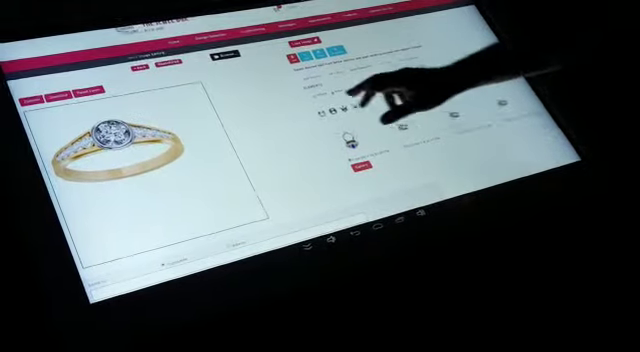